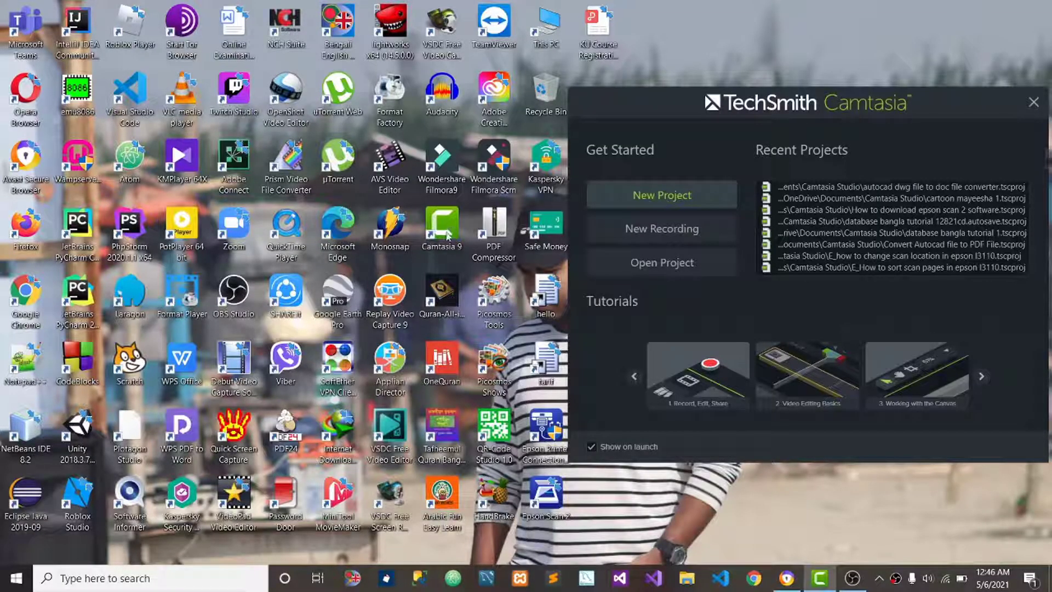
Shift the welcome screen aside and start a new blank untitled project
drag(786, 100, 648, 94)
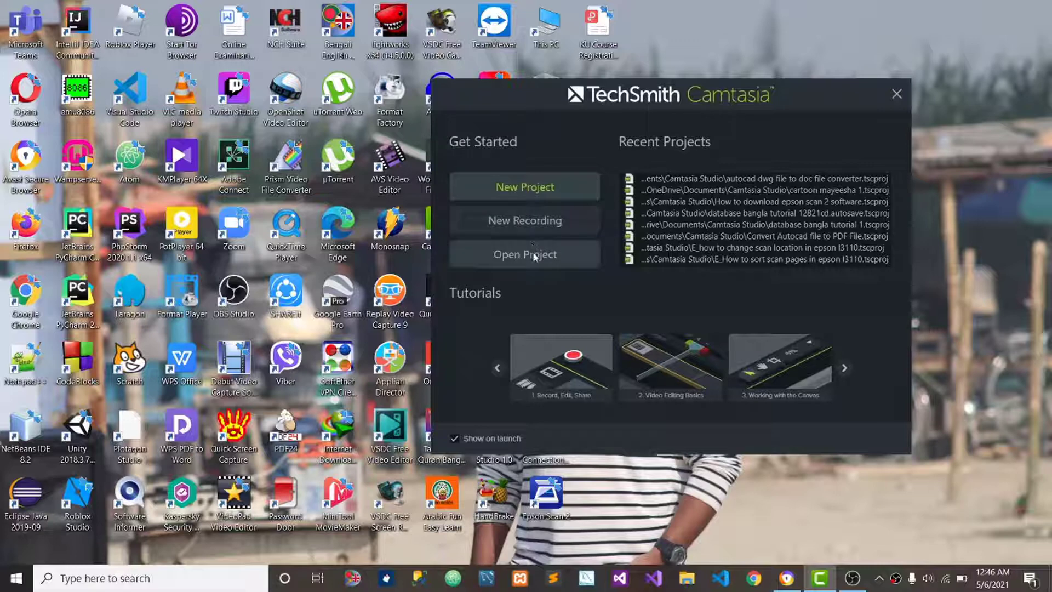
click(525, 188)
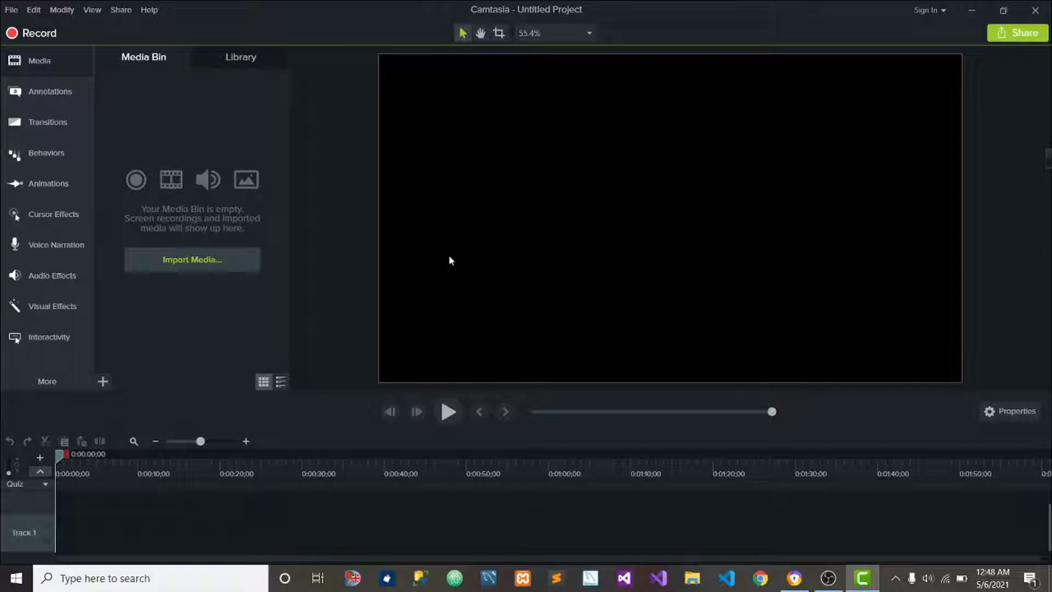
click(207, 261)
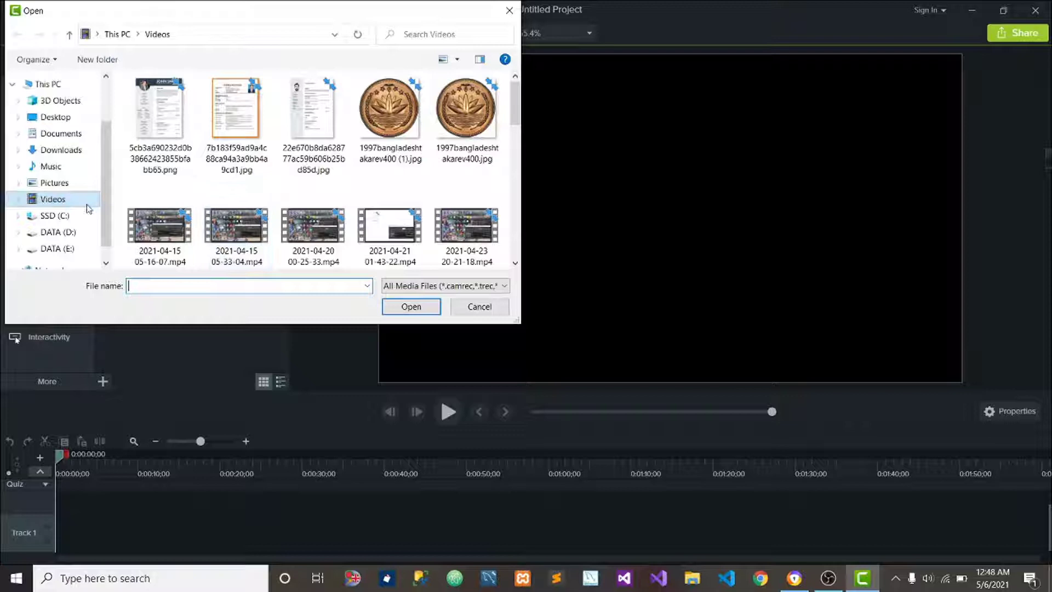
scroll(263, 197, down, 1)
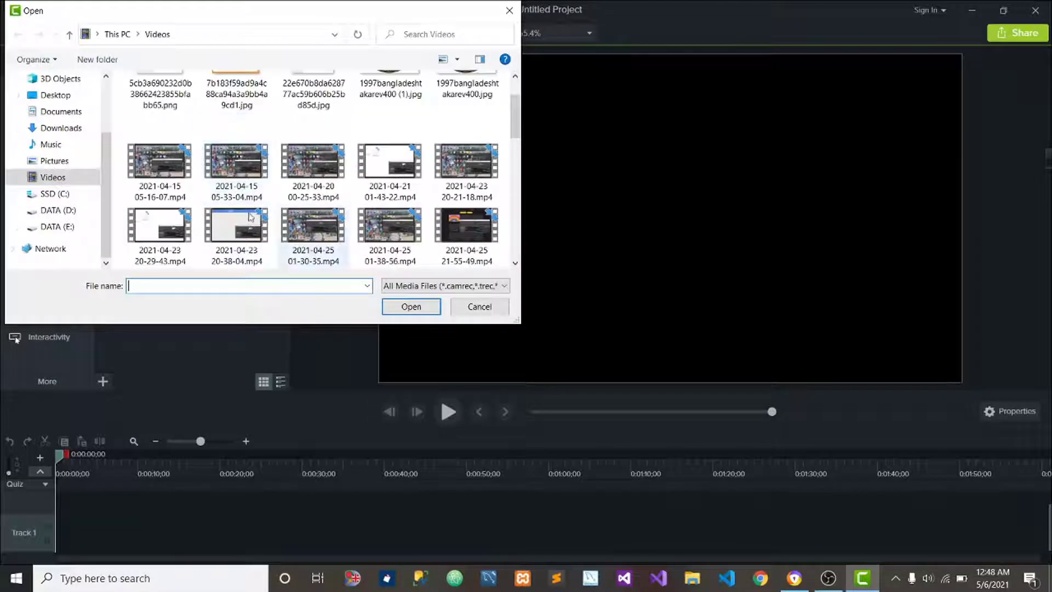
scroll(220, 210, down, 3)
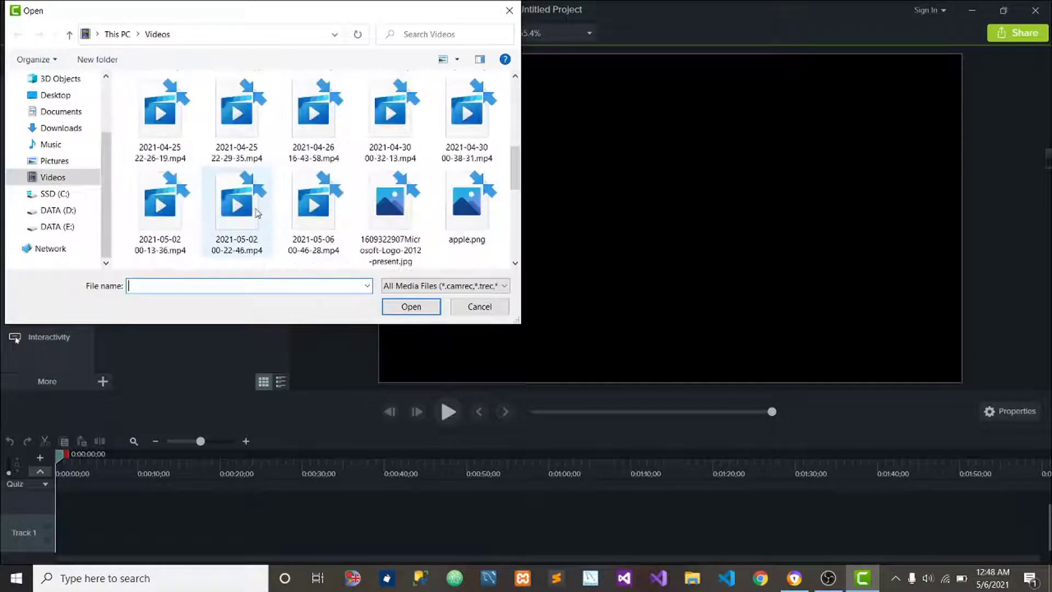
scroll(187, 142, up, 2)
scroll(182, 133, up, 1)
click(181, 211)
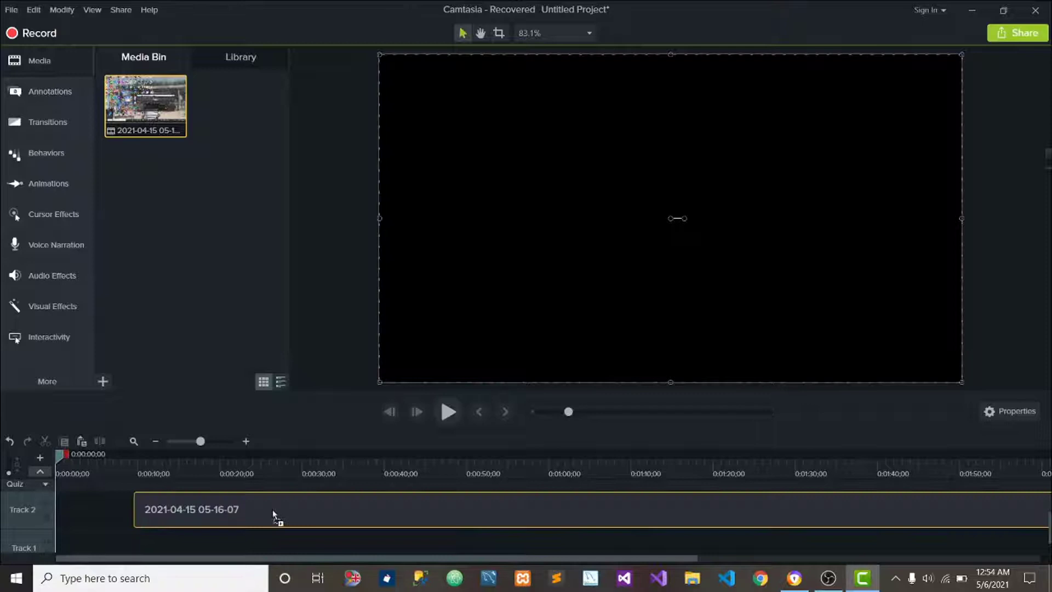
Place the imported clip on Track 2 starting at 0:00:00
drag(258, 510, 284, 485)
scroll(427, 518, up, 1)
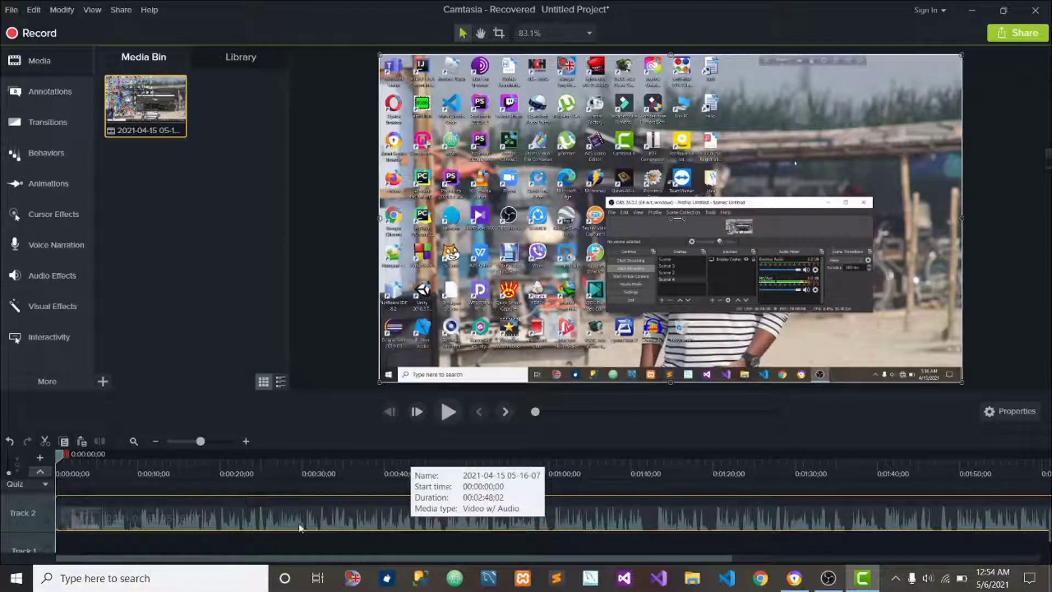
Raise the clip's audio gain to 196% in its audio properties
click(999, 411)
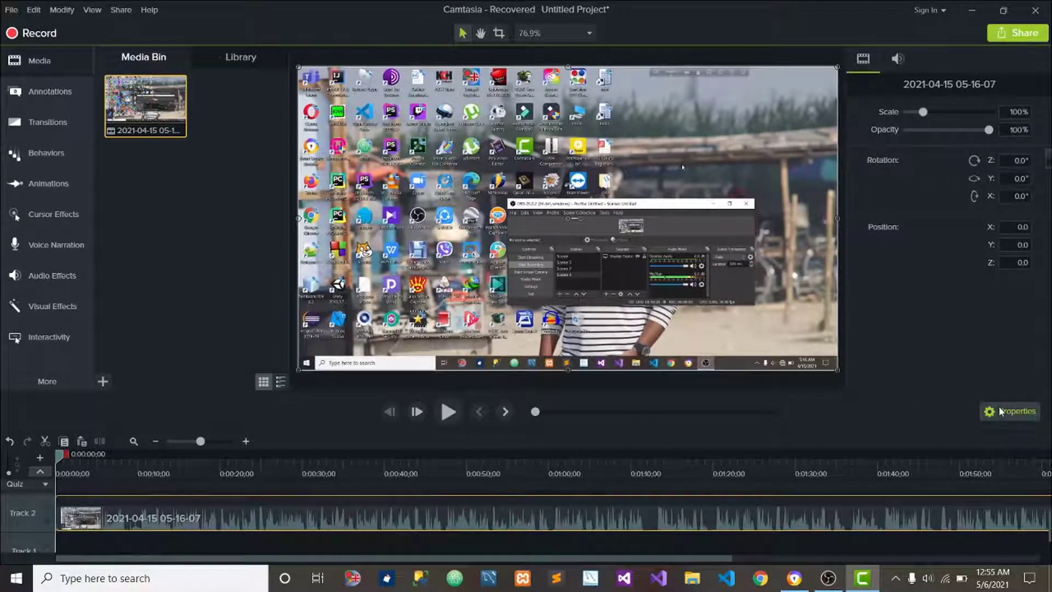
click(899, 68)
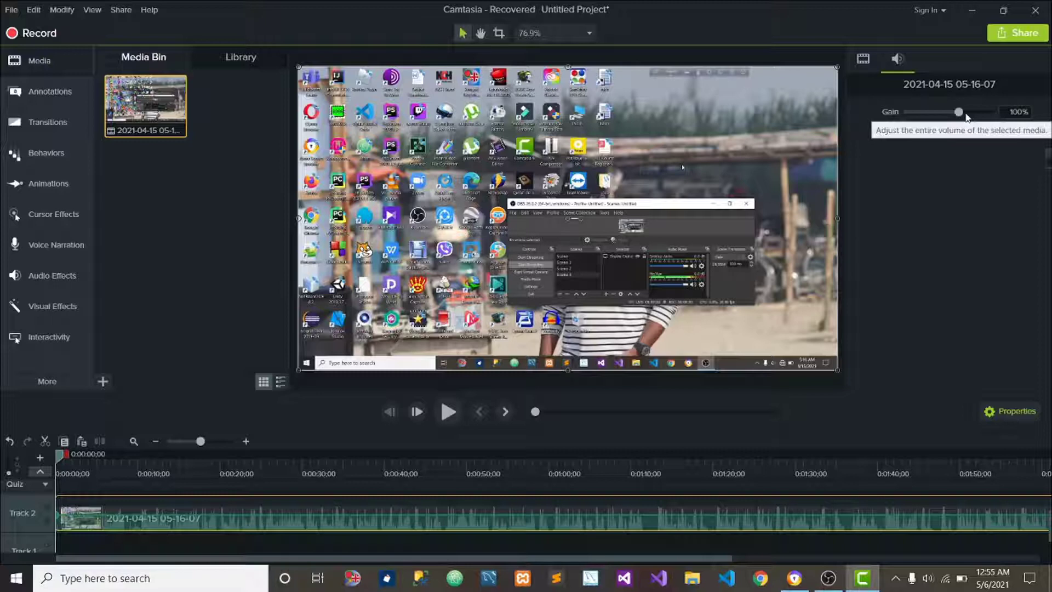
drag(959, 113, 980, 116)
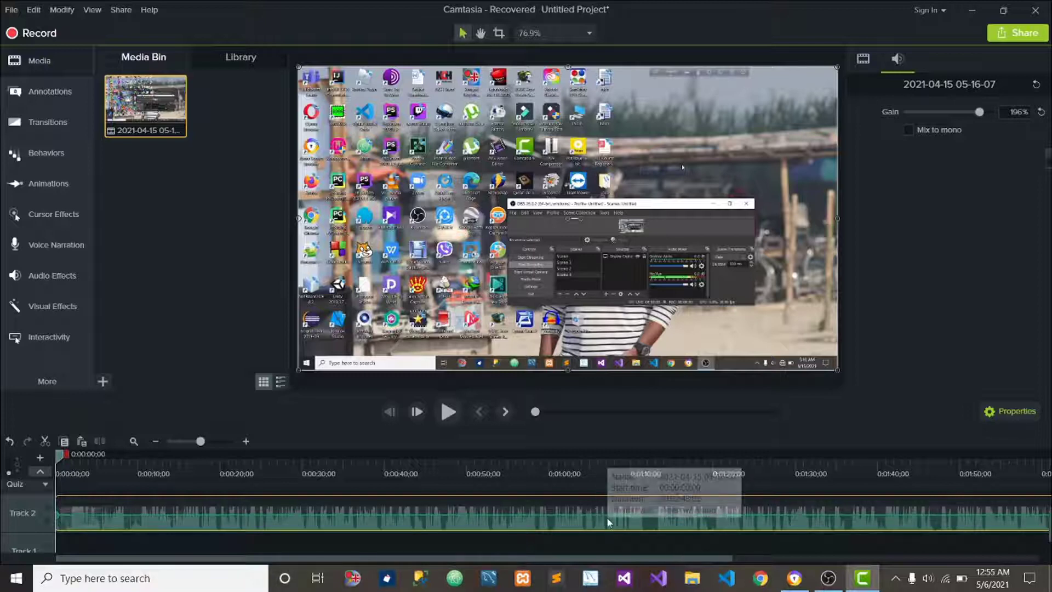
Drag Track 2's clip volume line up to about 157%, then about 203%, stopping playback
drag(607, 514, 606, 512)
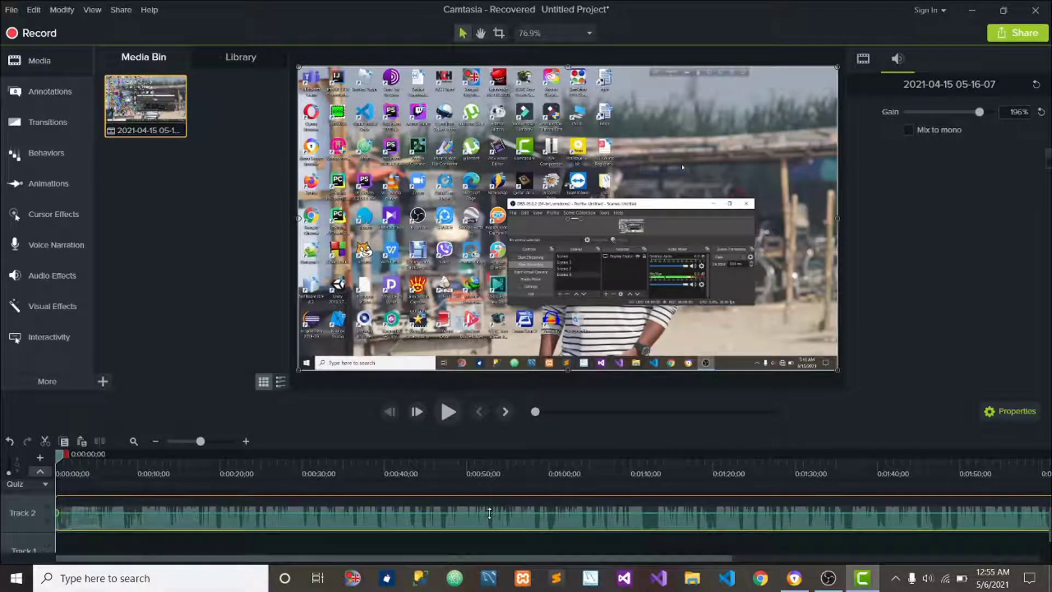
drag(489, 514, 489, 513)
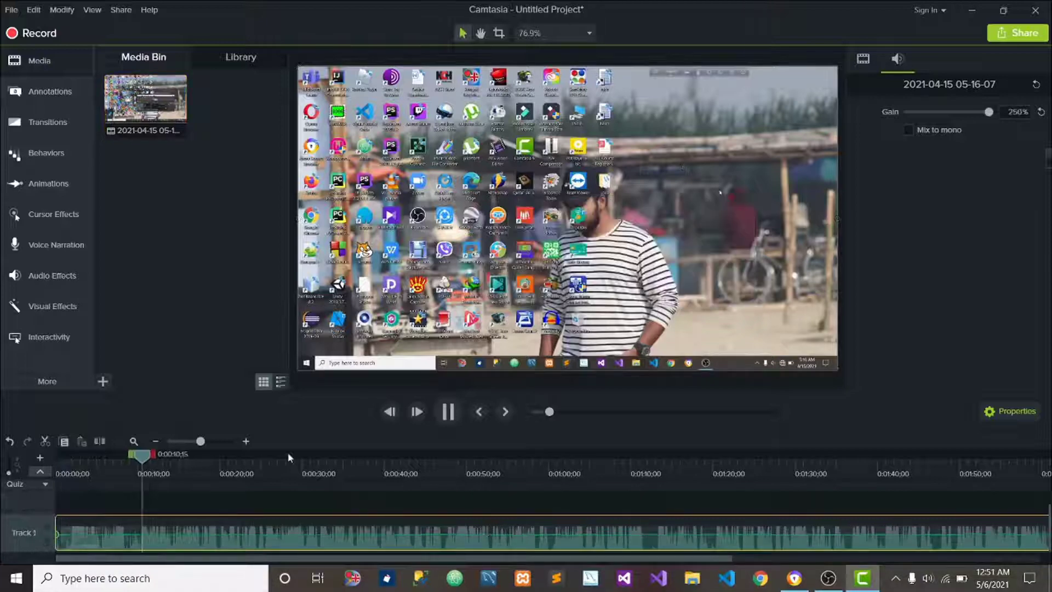
click(448, 414)
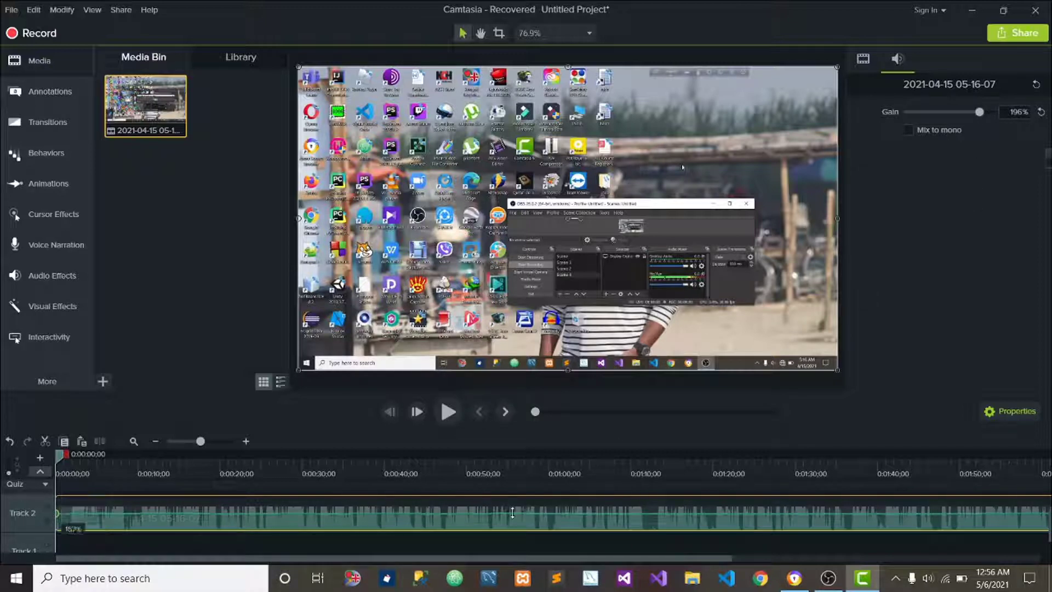
drag(512, 514, 509, 518)
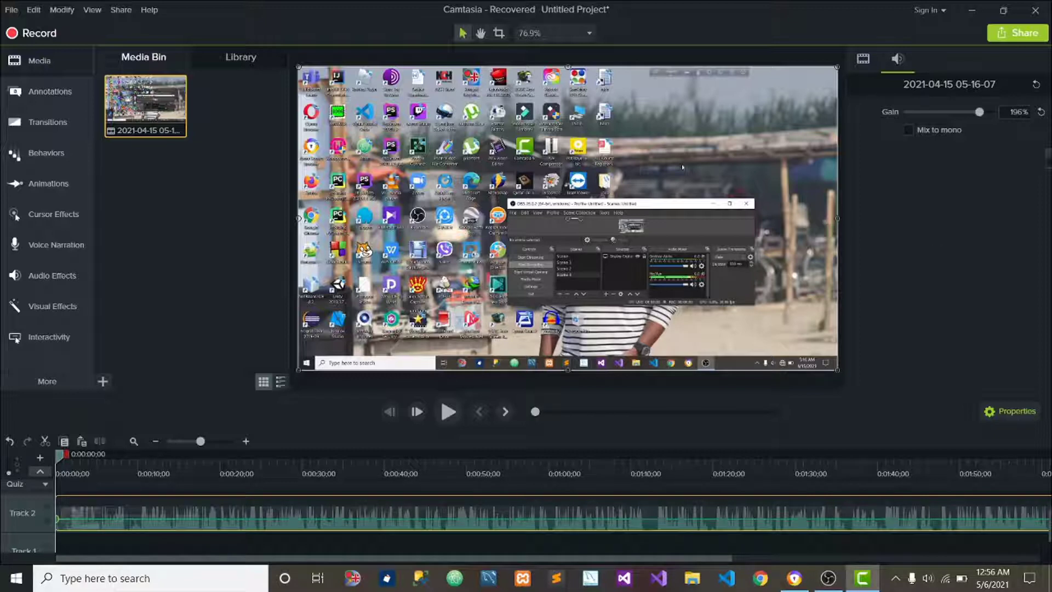
Set up a local file export using the MP4 only (up to 1080p) preset
click(1018, 35)
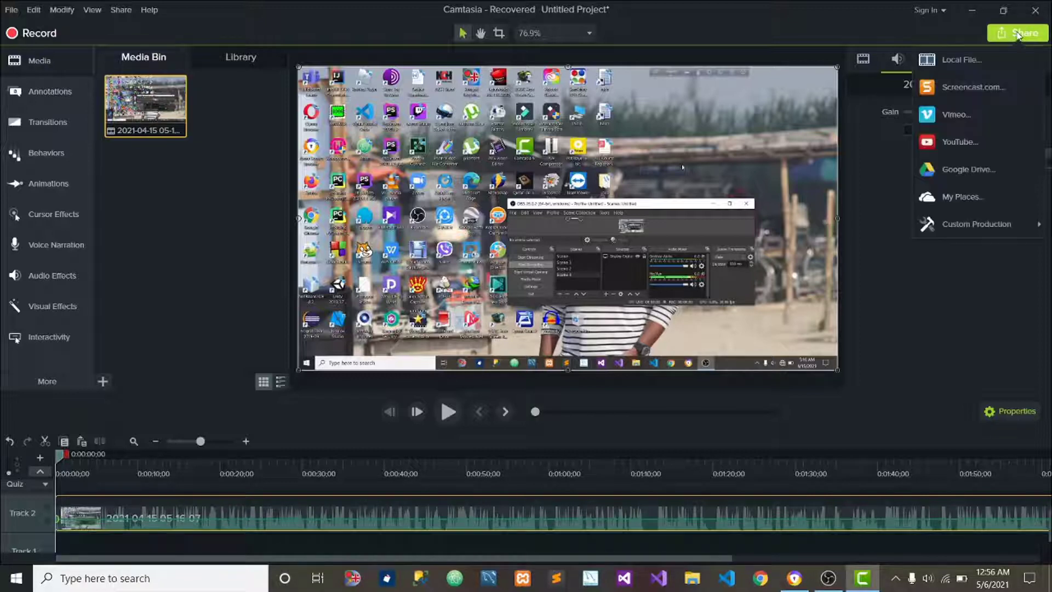
click(954, 69)
click(652, 172)
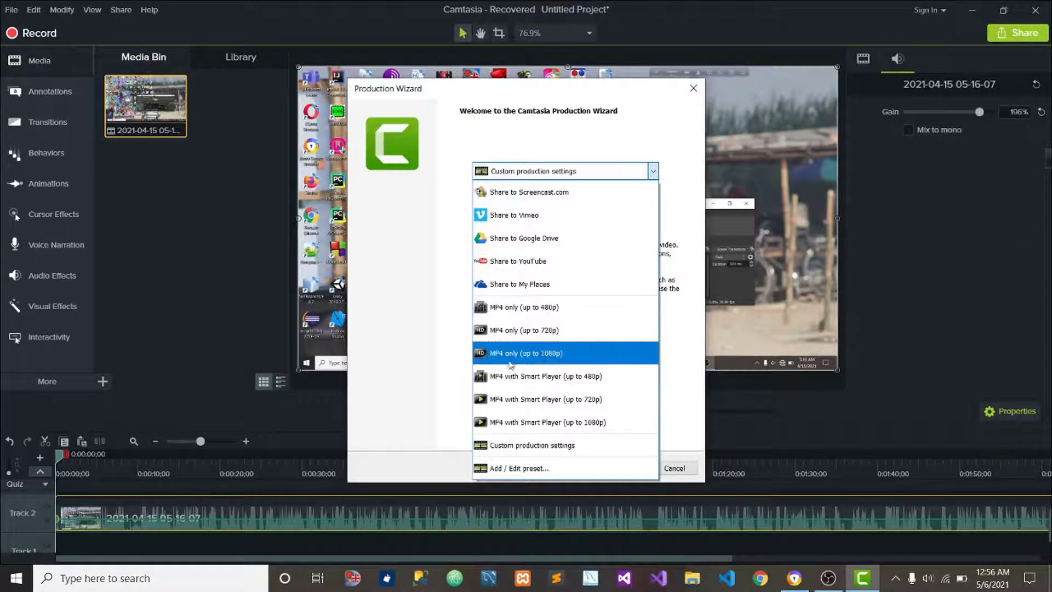
click(558, 356)
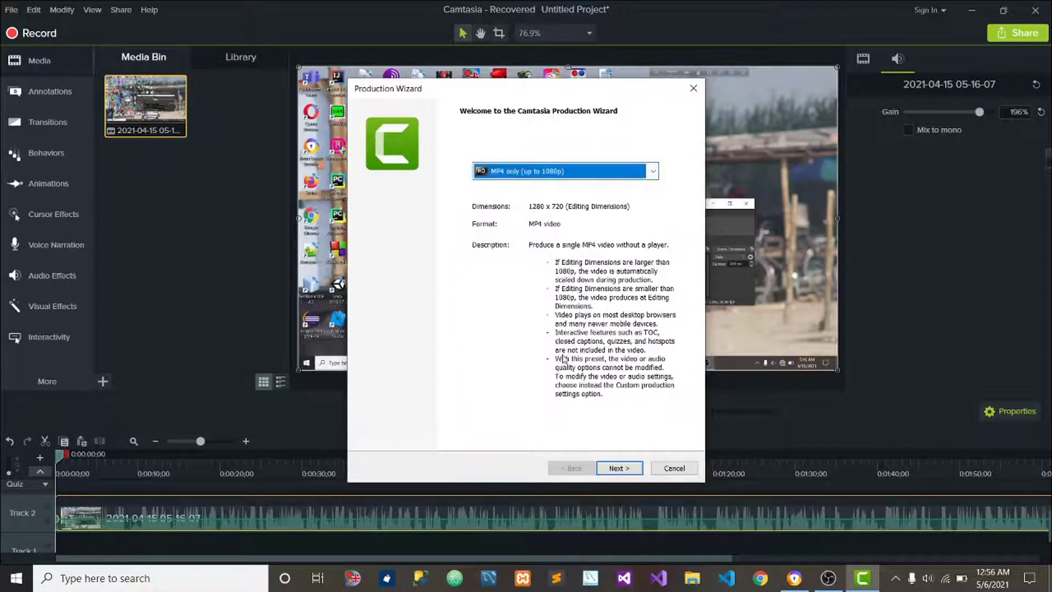
click(618, 468)
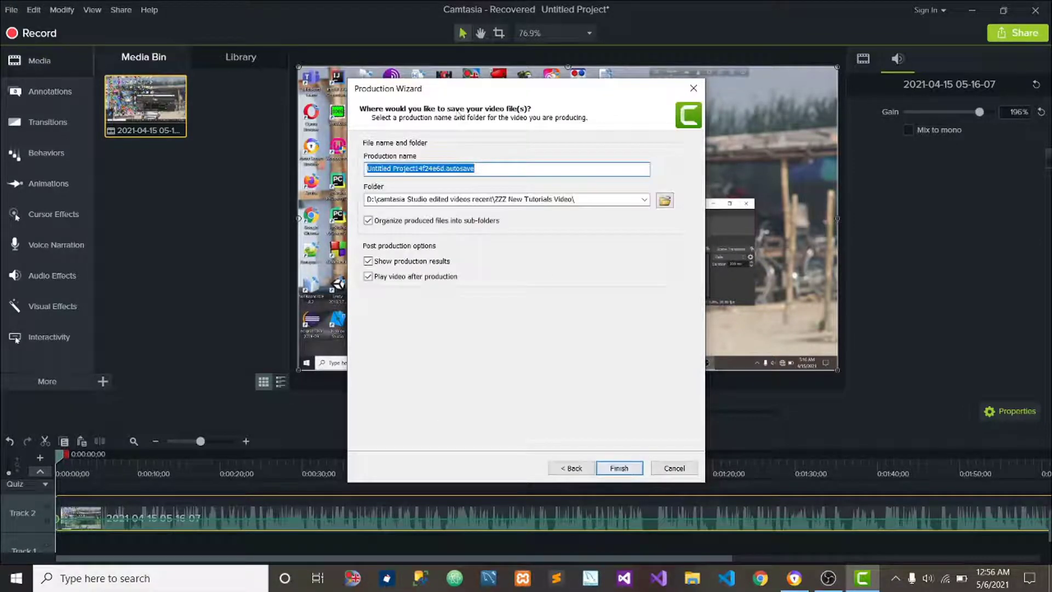
Name the production 'new file' and keep the suggested output folder
drag(469, 163, 362, 169)
key(BackSpace)
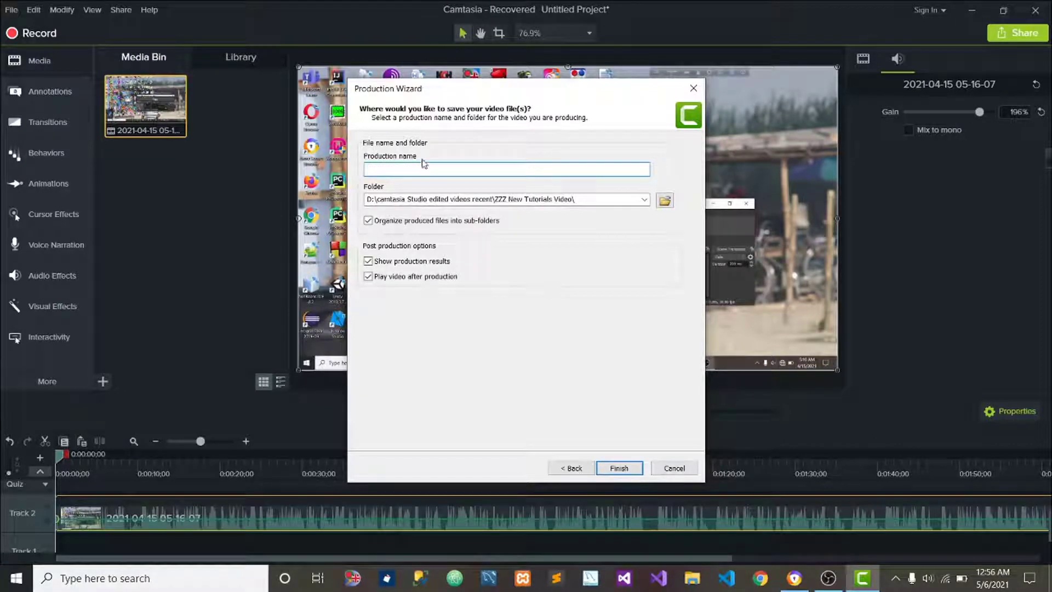
text(f)
key(BackSpace)
text(new file)
key(Tab)
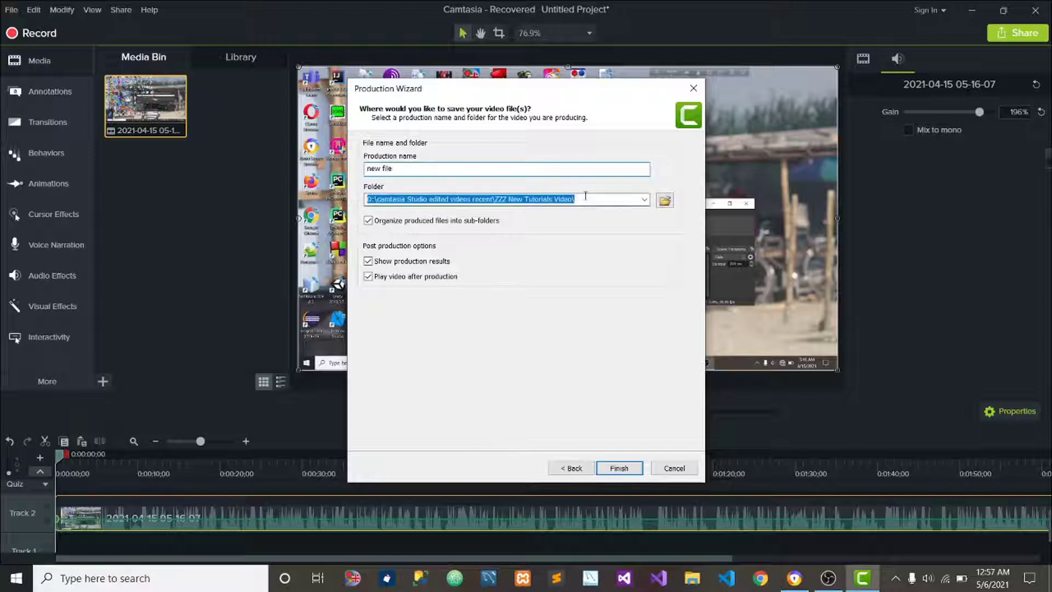
click(586, 199)
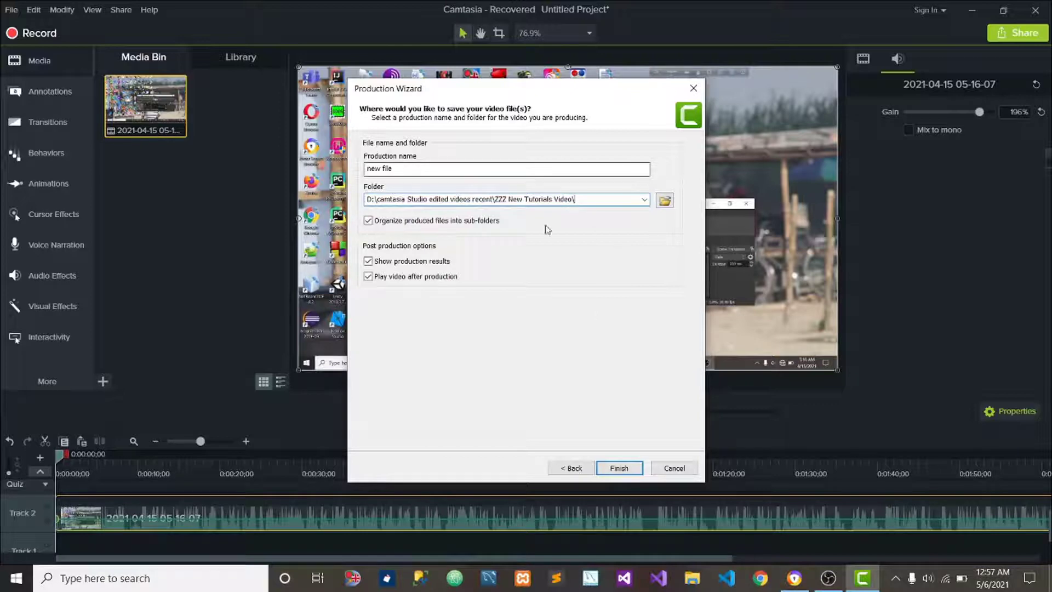
Finish the Production Wizard to render the 'new file' MP4
click(620, 468)
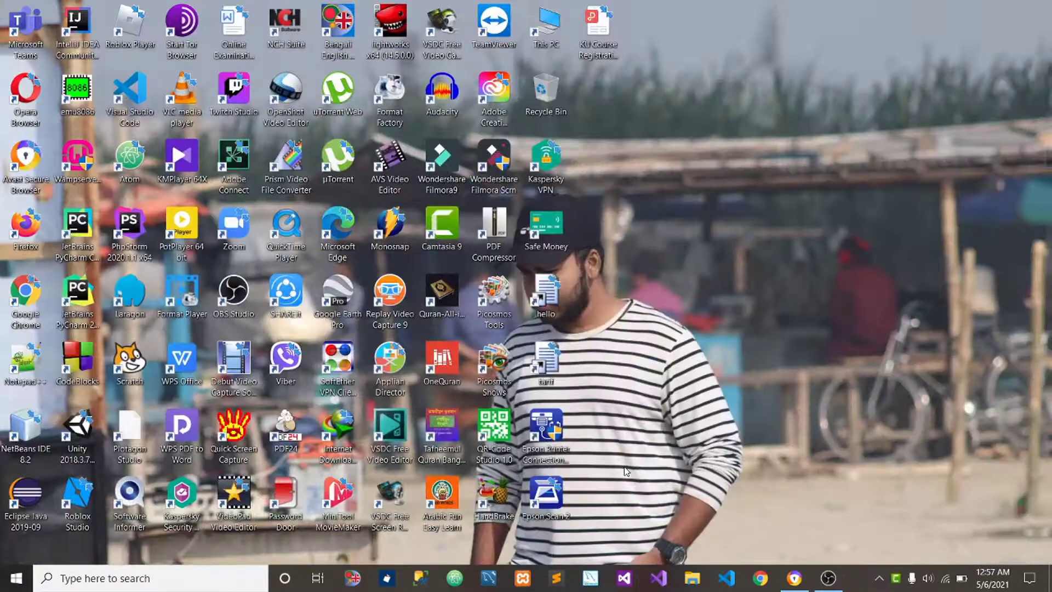